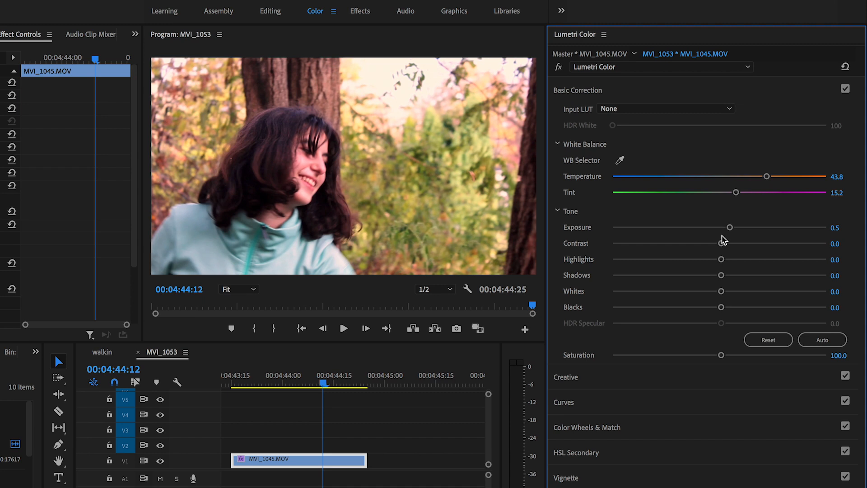
Set the clip's contrast to -14.0, highlights to 11.7 and saturation to 118.1, and raise its Faded Film amount.
left_click_drag(722, 244, 732, 260)
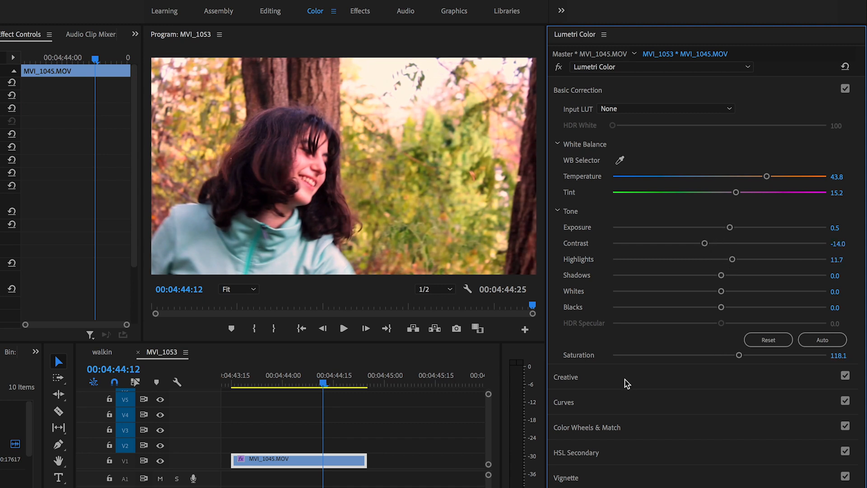
left_click(627, 384)
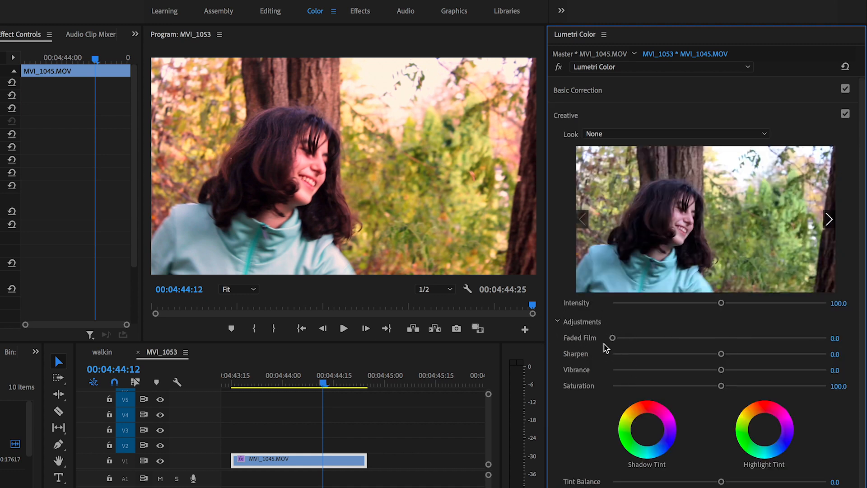
left_click_drag(613, 338, 700, 339)
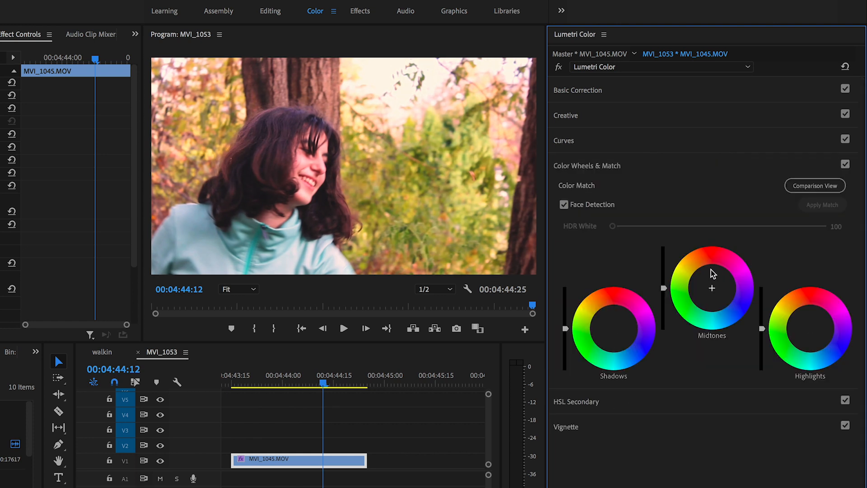
Shift the clip's shadows and highlights slightly toward orange with the color wheels, and play the clip from its start.
left_click(610, 325)
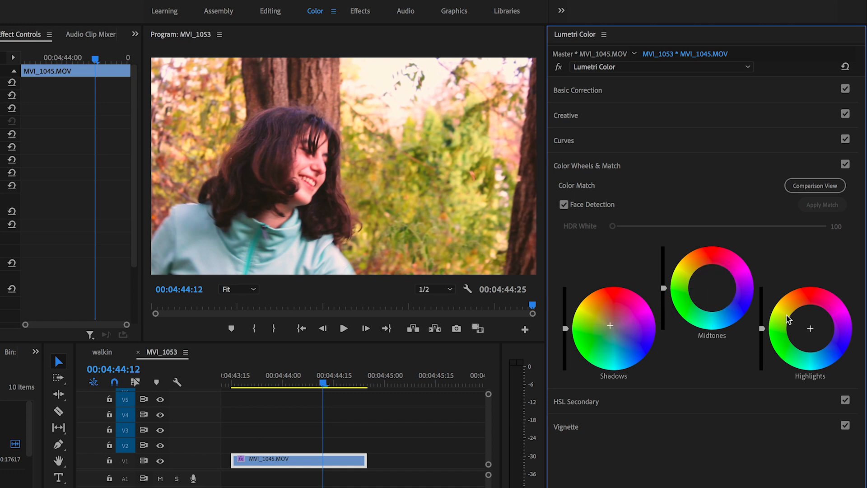
left_click(809, 328)
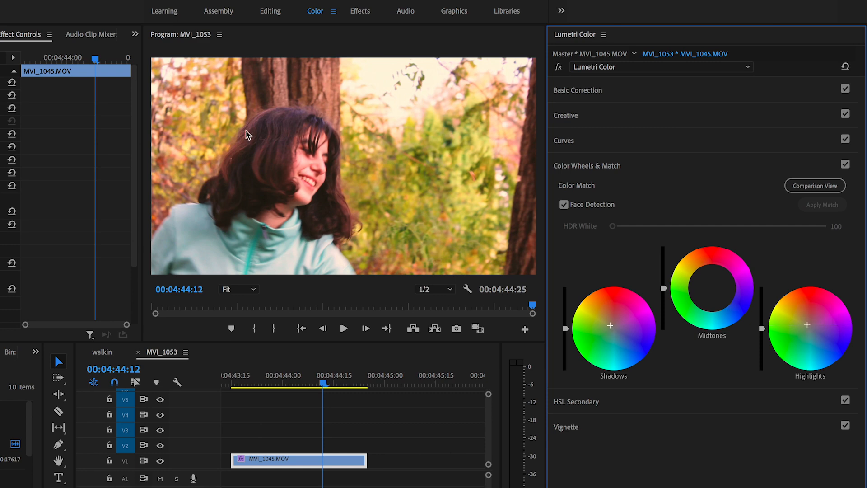
left_click_drag(321, 379, 242, 381)
key("space")
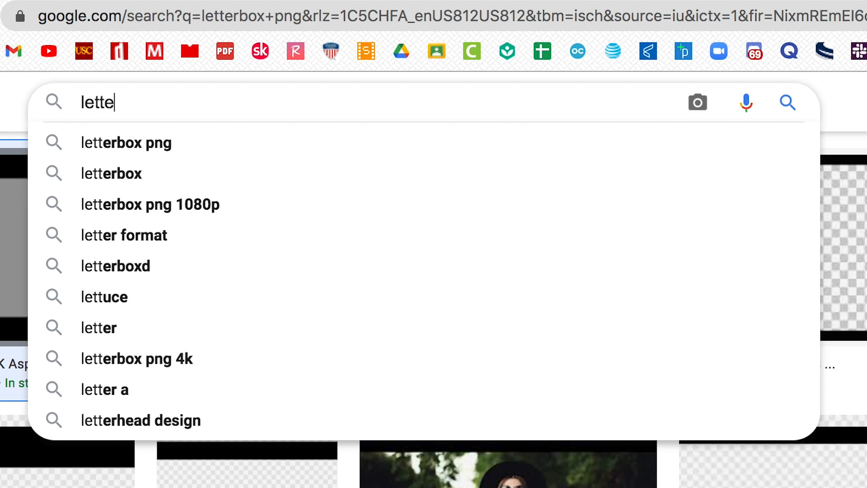
In the browser, search Google Images for "letterbox png" and bring up the options for one of the resulting images.
type("rbox p")
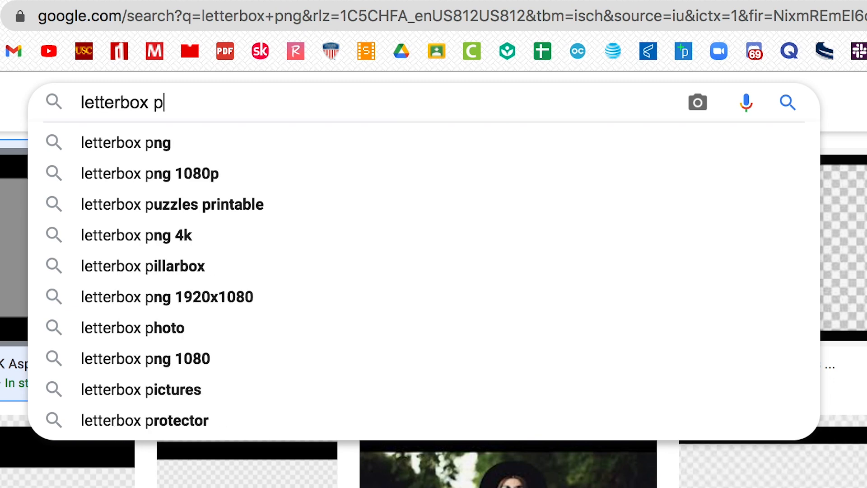
type("ng")
key("Return")
right_click(145, 232)
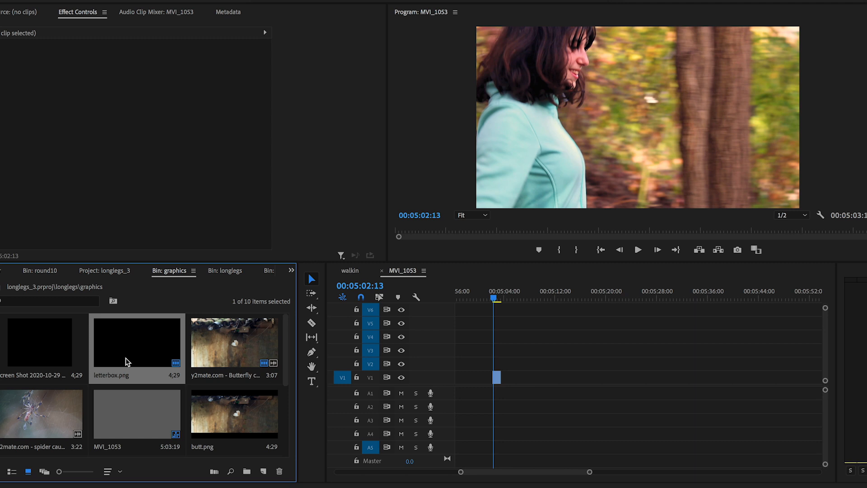
Place letterbox.png from the graphics bin on track V2 directly above the MVI_1045.MOV clip.
double_click(127, 359)
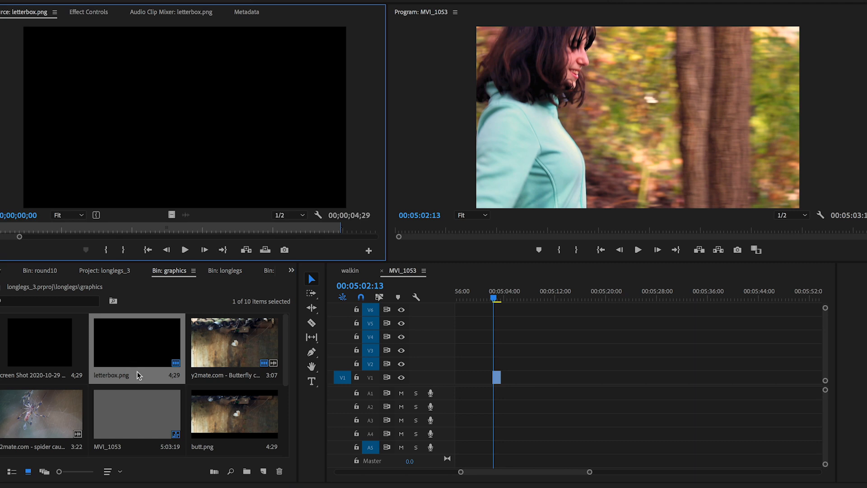
left_click_drag(138, 375, 493, 364)
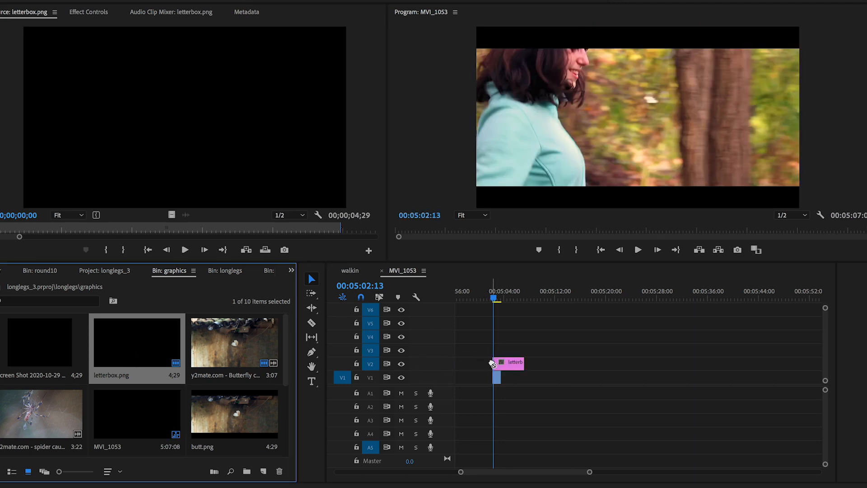
Reframe MVI_1045.MOV under the letterbox with a scale of 107.0 and a vertical position of 665.0.
key("equal")
key("equal")
key("equal")
double_click(526, 380)
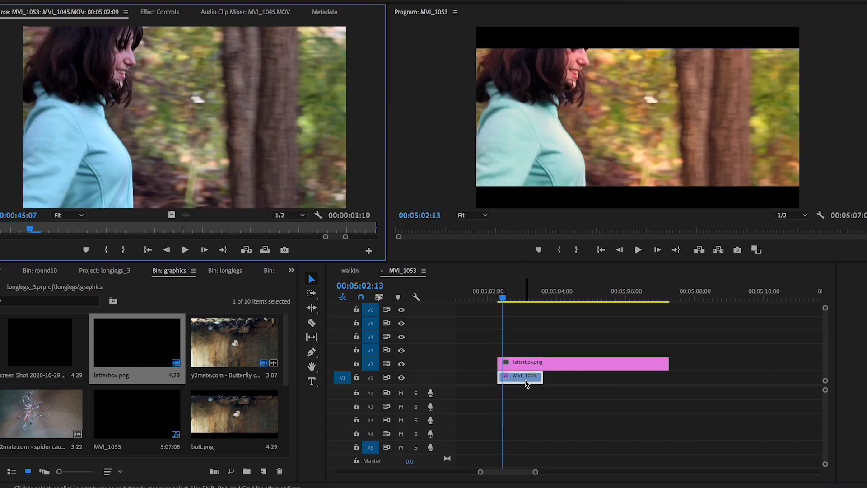
left_click(159, 12)
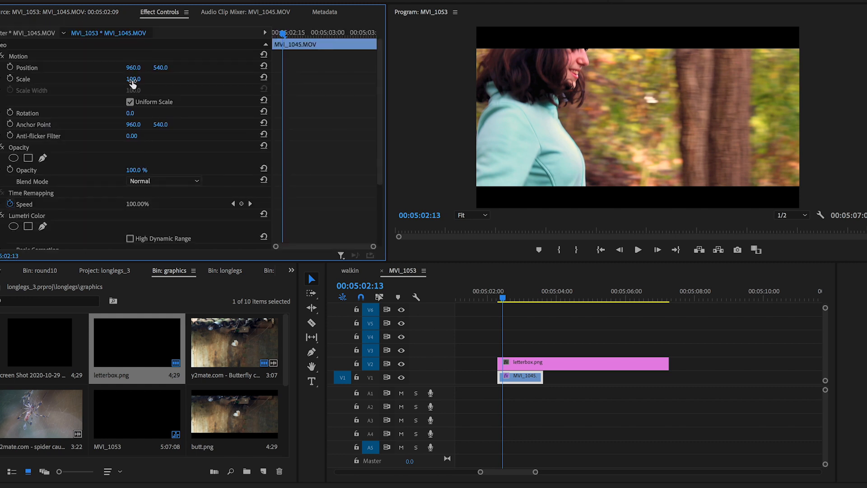
left_click_drag(142, 78, 217, 68)
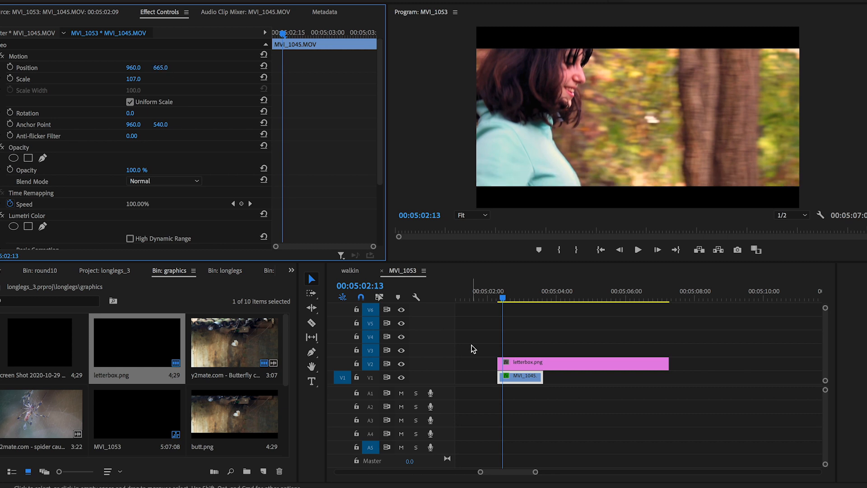
left_click(504, 305)
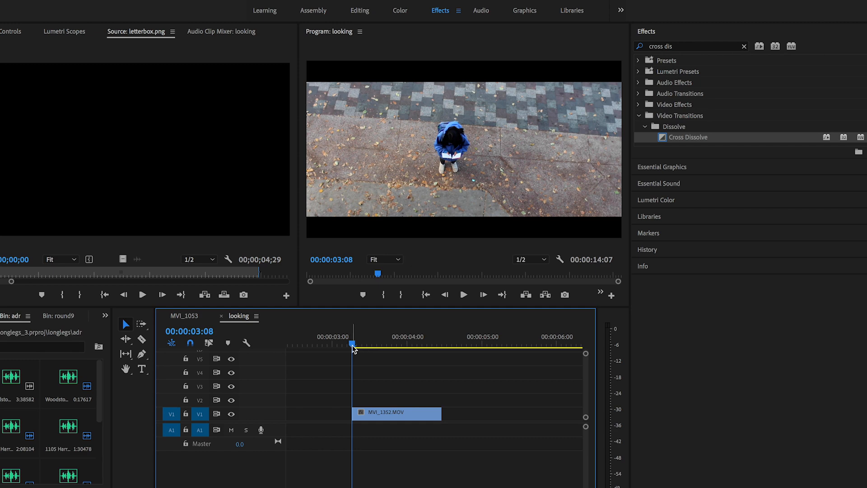
Scrub through MVI_1352.MOV in the looking sequence and apply the Warp Stabilizer effect to it.
left_click(362, 347)
left_click_drag(362, 347, 419, 347)
double_click(668, 48)
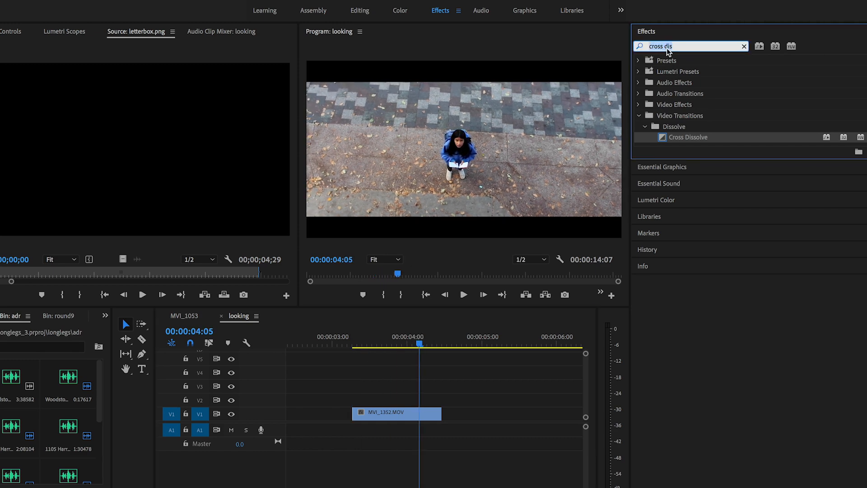
type("warp st")
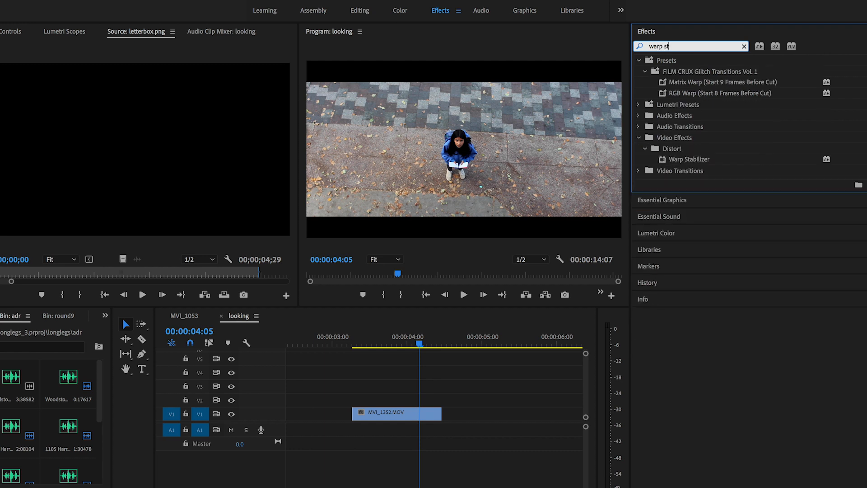
left_click(666, 161)
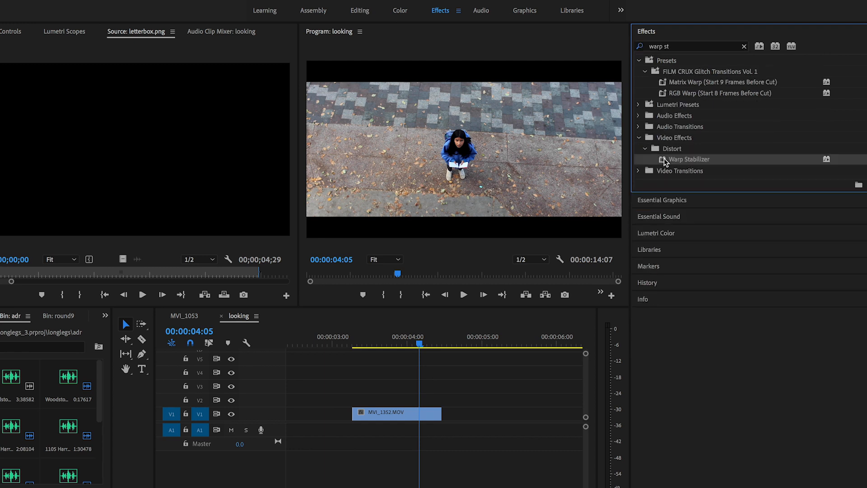
left_click_drag(433, 328, 399, 415)
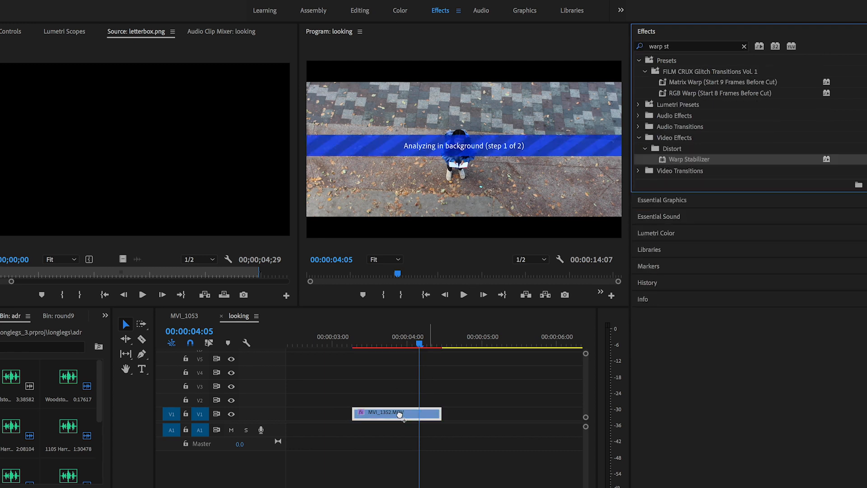
Set the Warp Stabilizer's stabilization result on MVI_1352.MOV to No Motion.
left_click(13, 31)
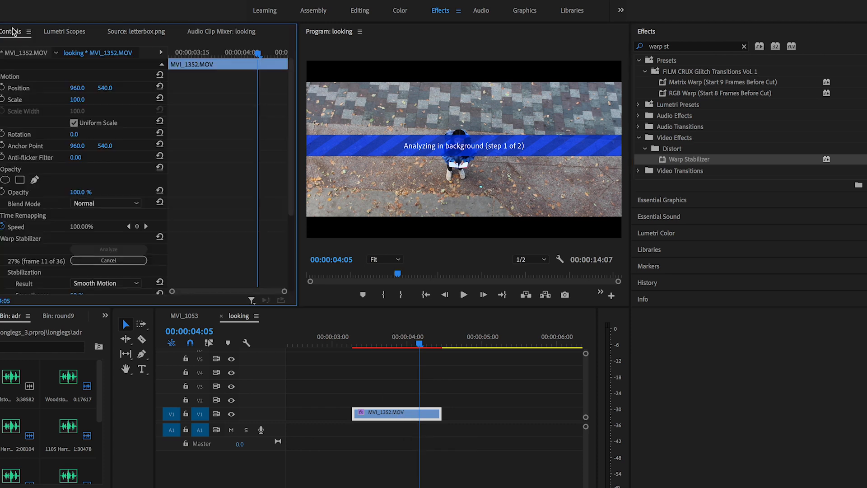
scroll(50, 240, "down", 2)
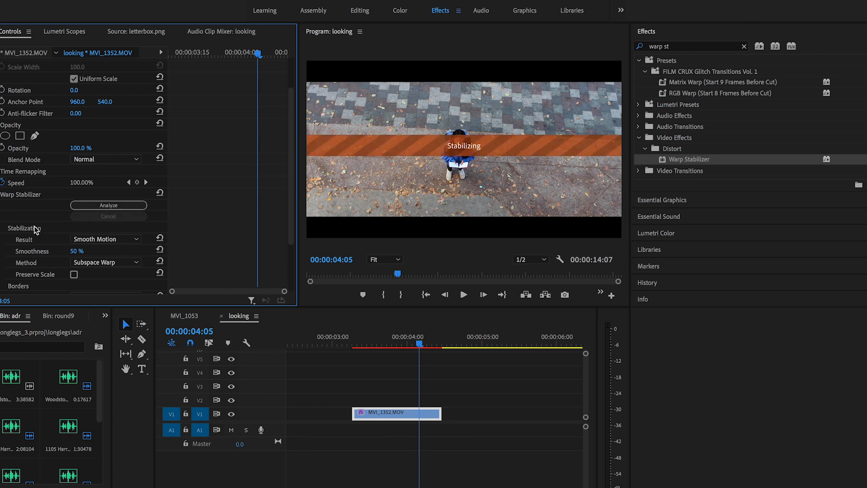
left_click(104, 240)
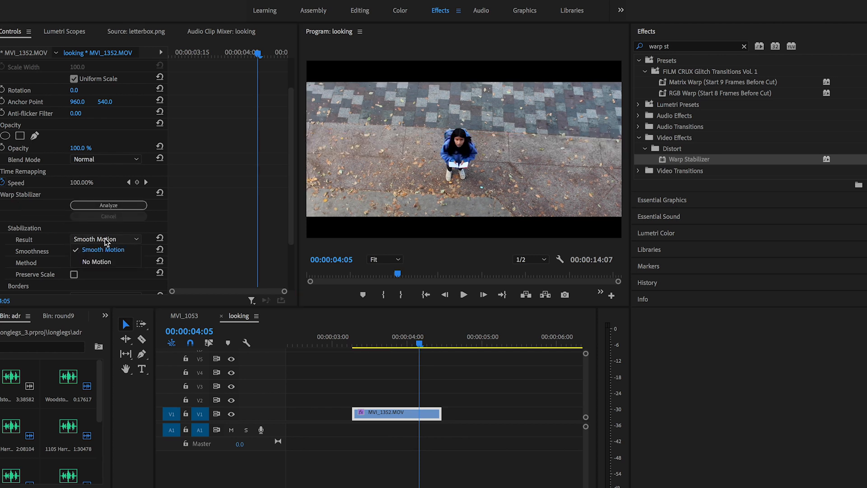
left_click(103, 262)
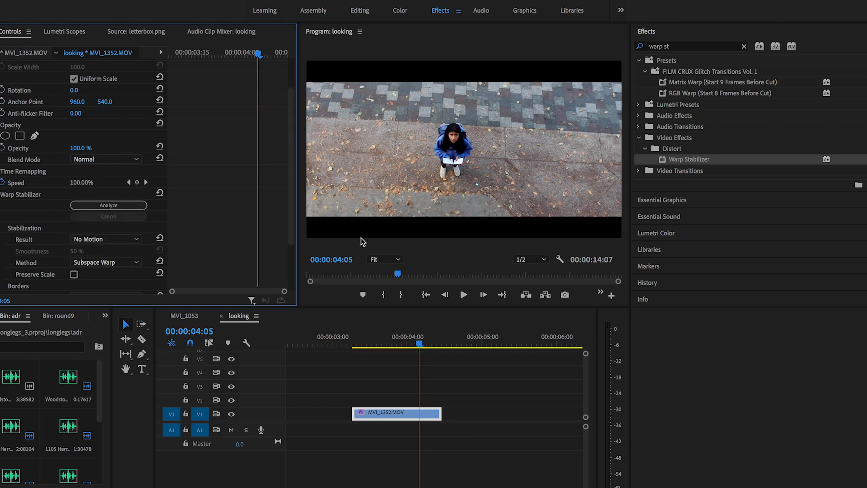
Try Position, Scale, Rotation as the stabilization method, switch back to Subspace Warp, and scrub through the clip.
scroll(74, 269, "down", 1)
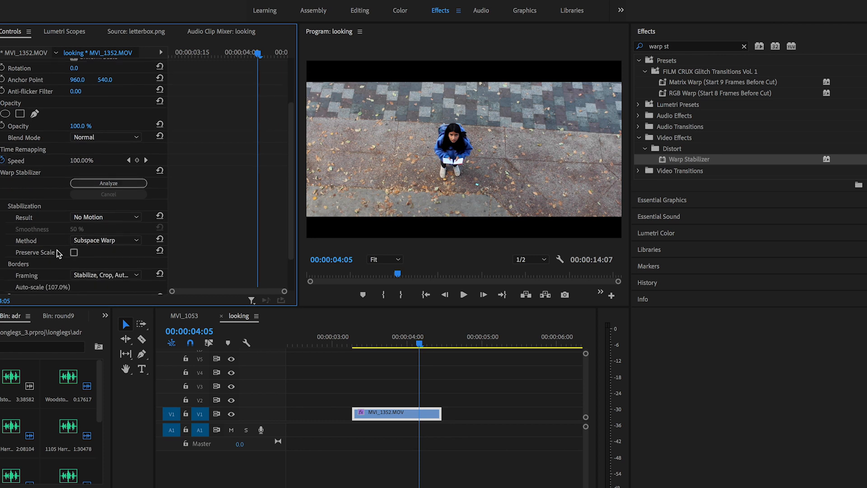
left_click(98, 244)
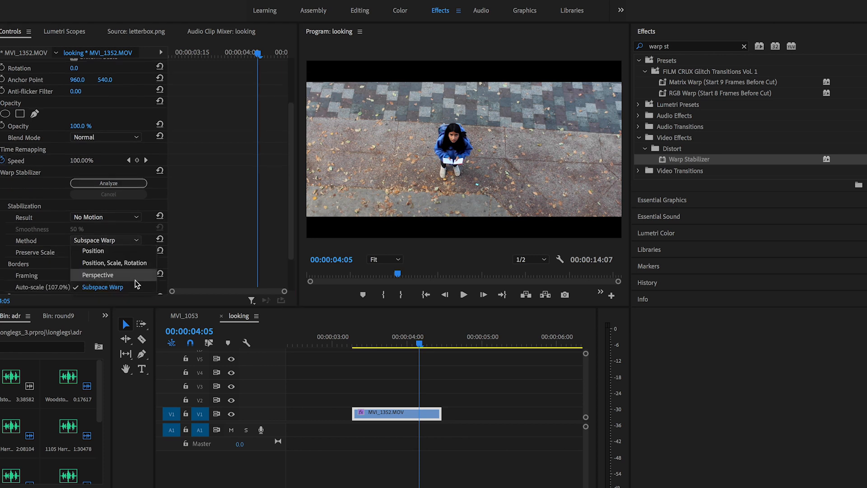
left_click(110, 263)
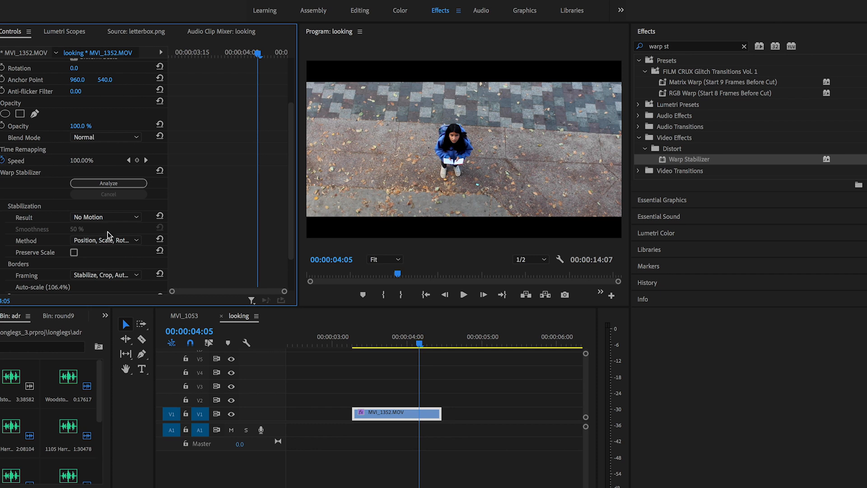
left_click(106, 241)
left_click(107, 288)
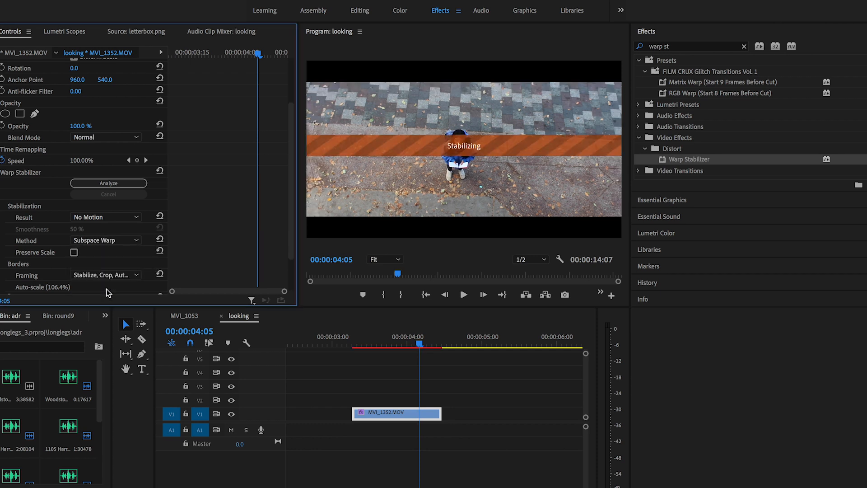
left_click_drag(355, 344, 431, 335)
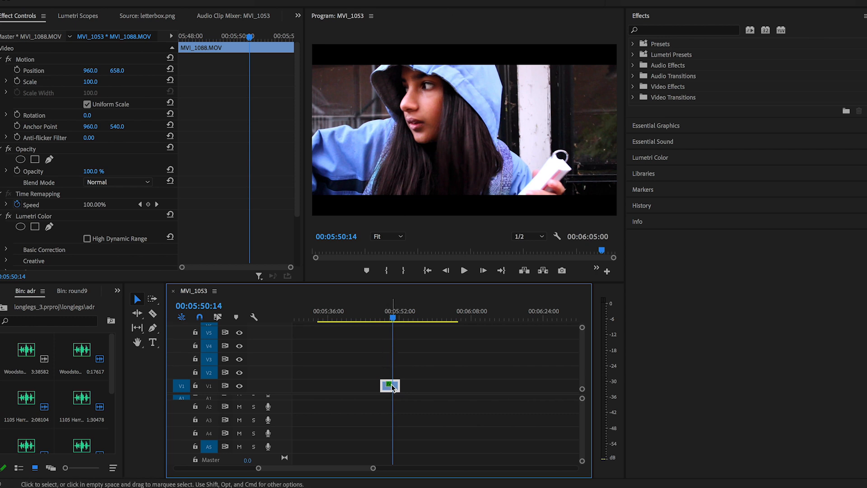
Duplicate MVI_1088.MOV onto track V2 and trace a closed freeform opacity mask around the hooded girl on the copy.
left_click_drag(392, 387, 390, 373)
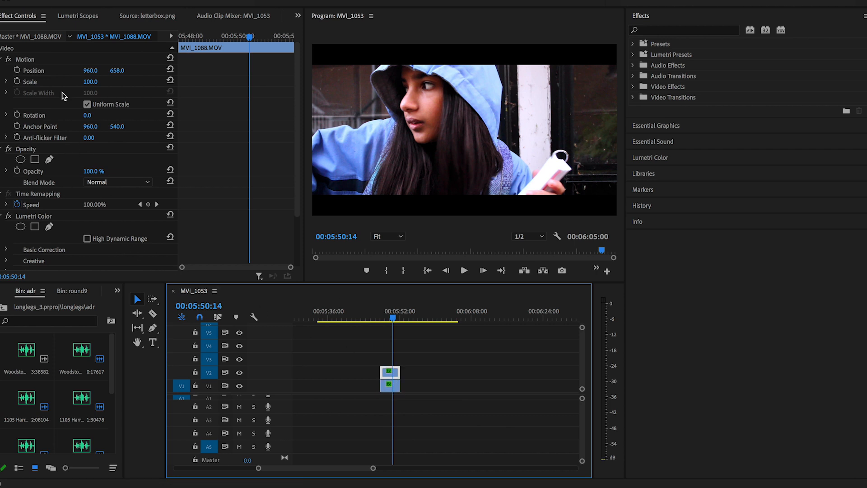
left_click(49, 161)
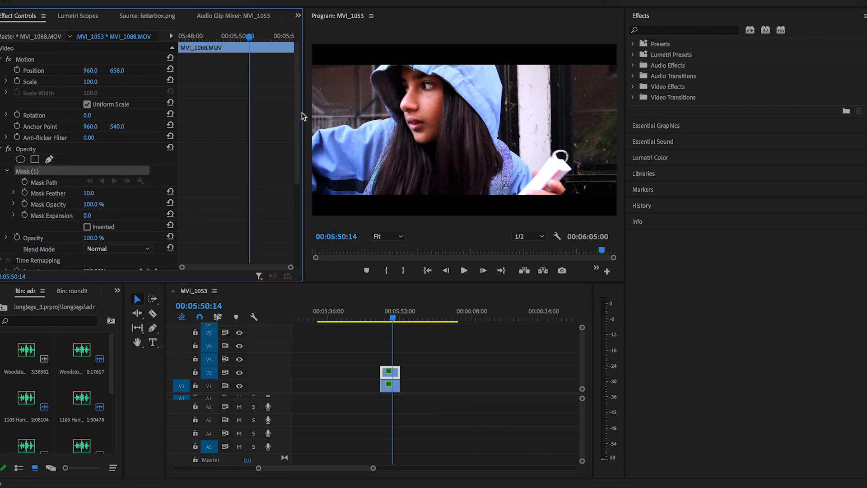
left_click(315, 129)
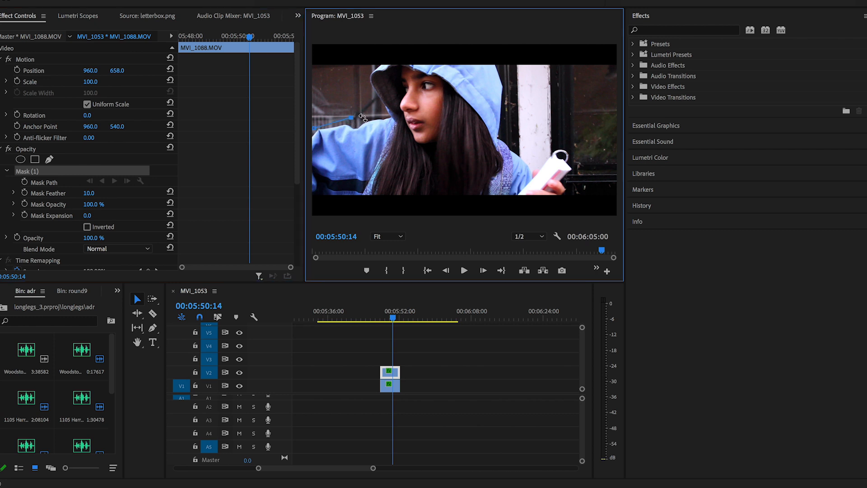
left_click(383, 117)
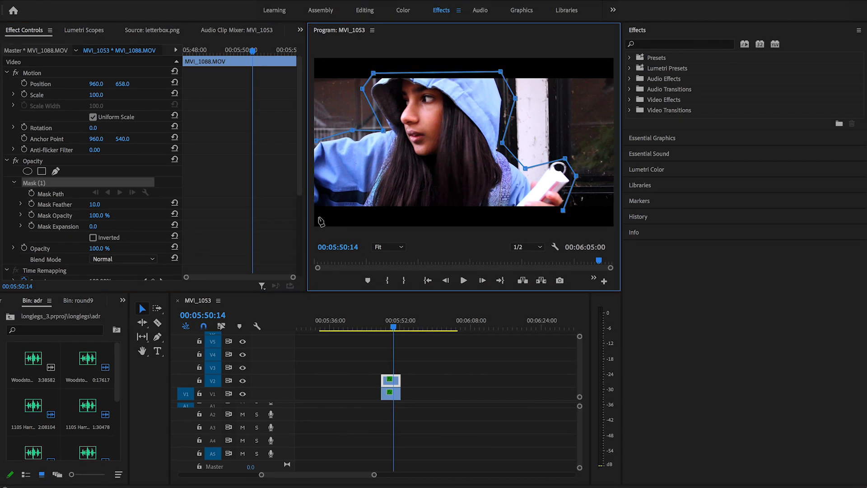
left_click(315, 207)
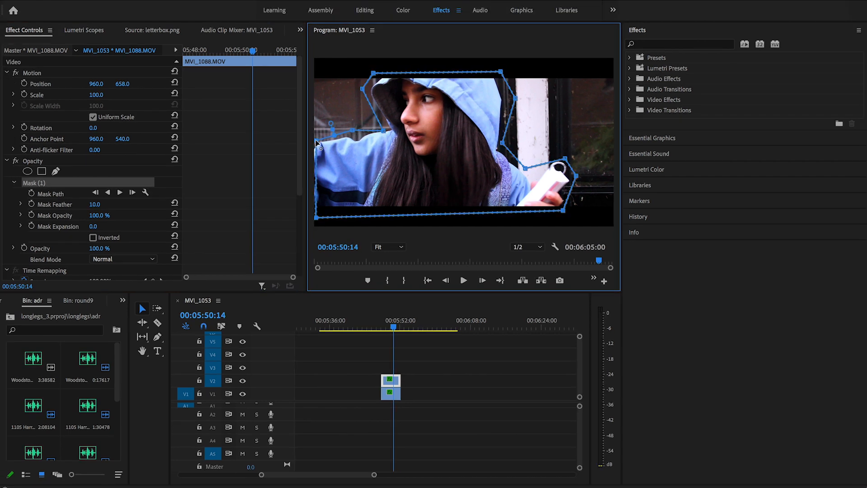
Search the effects for blur and apply Gaussian Blur to the original MVI_1088.MOV clip on track V1.
left_click(396, 394)
left_click(658, 46)
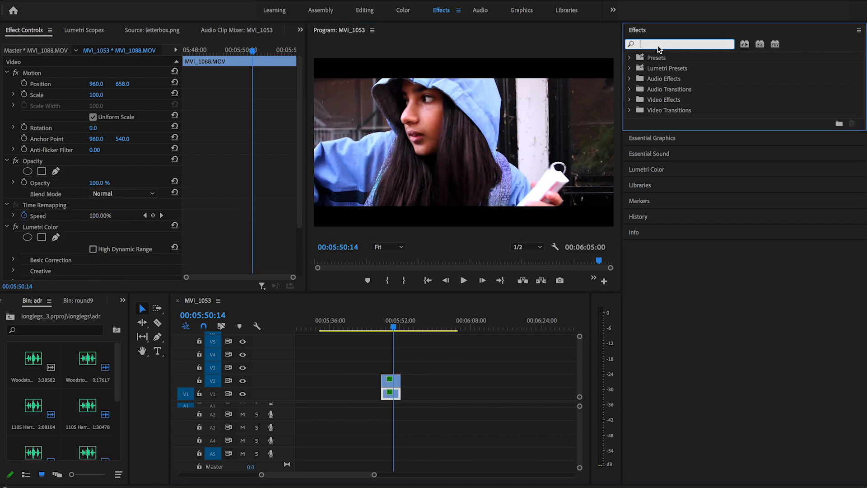
type("b")
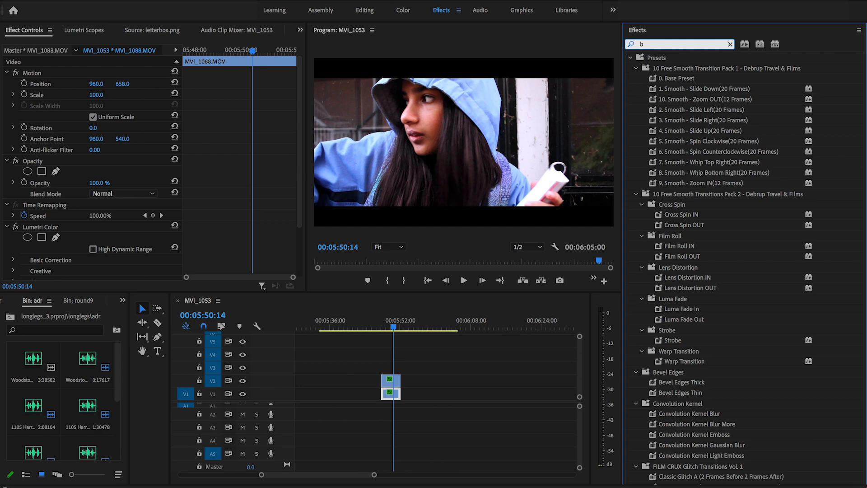
type("lur")
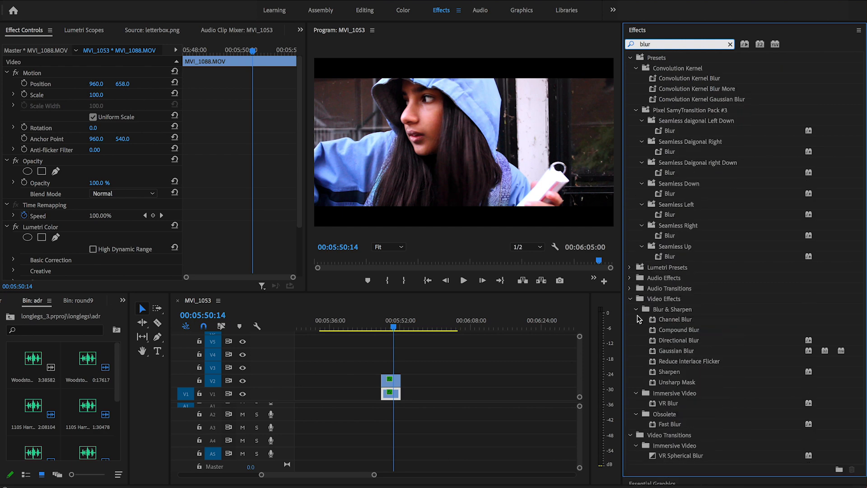
left_click(668, 353)
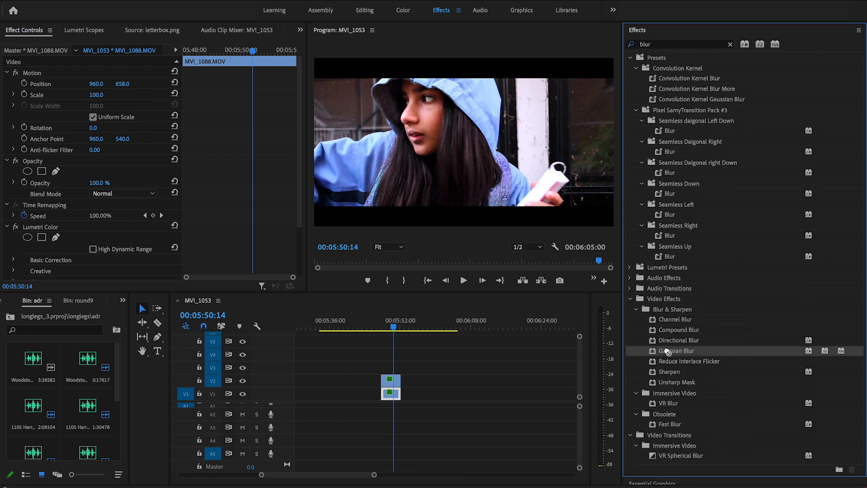
left_click_drag(668, 353, 398, 393)
Set the Gaussian Blur's Blurriness to 16 on the V1 clip.
scroll(75, 226, "down", 3)
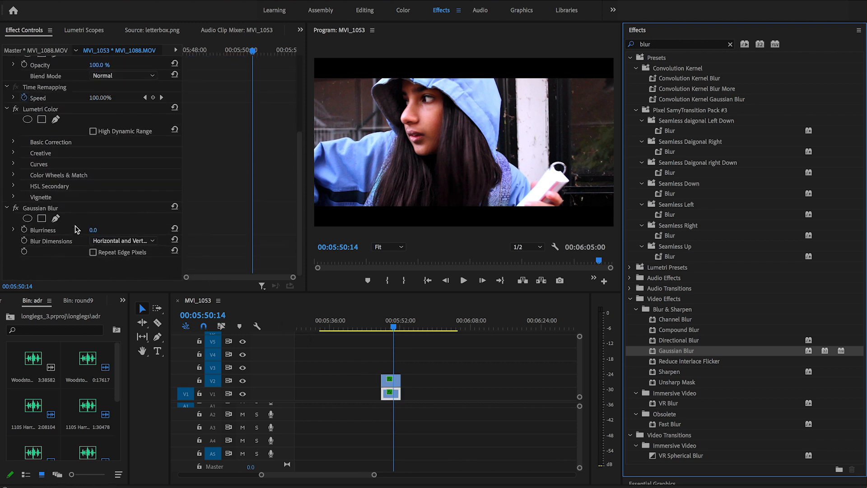
left_click(103, 228)
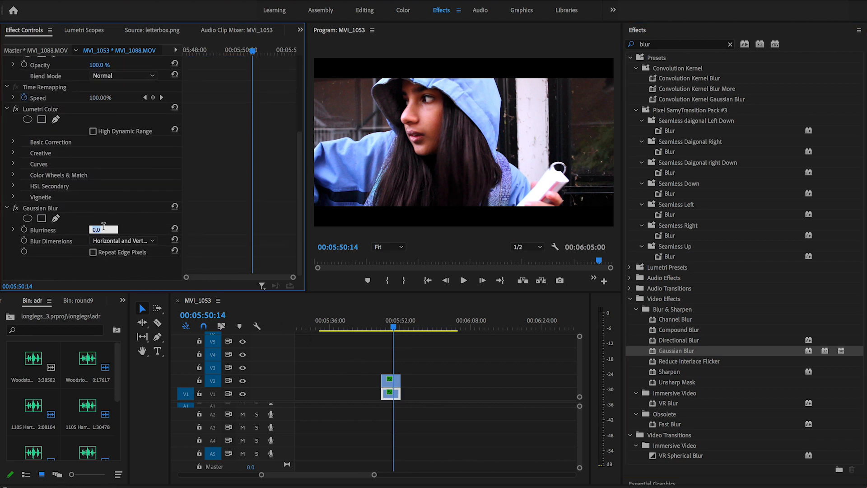
key("Return")
mouse_move(93, 230)
left_mouse_down()
mouse_move(127, 230)
mouse_move(97, 230)
left_mouse_up()
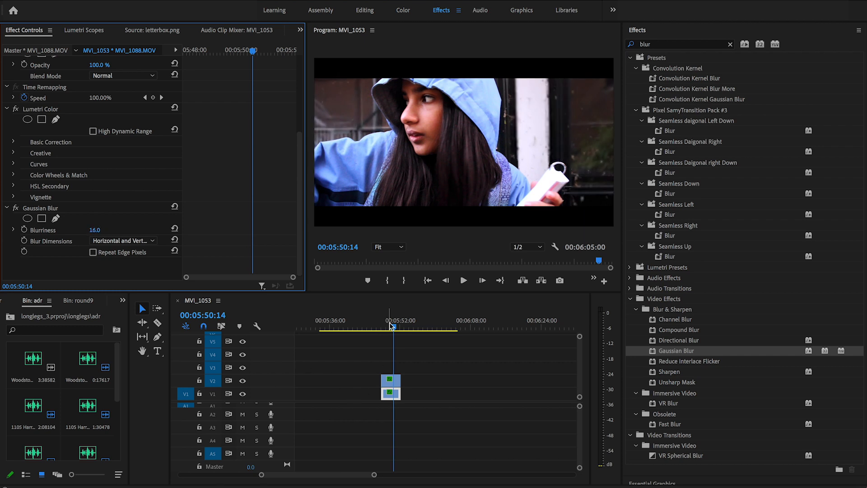
Turn on Mask Path keyframing for the masked V2 copy of MVI_1088.MOV at 00:05:48:21.
left_click_drag(391, 324, 391, 329)
left_click(390, 379)
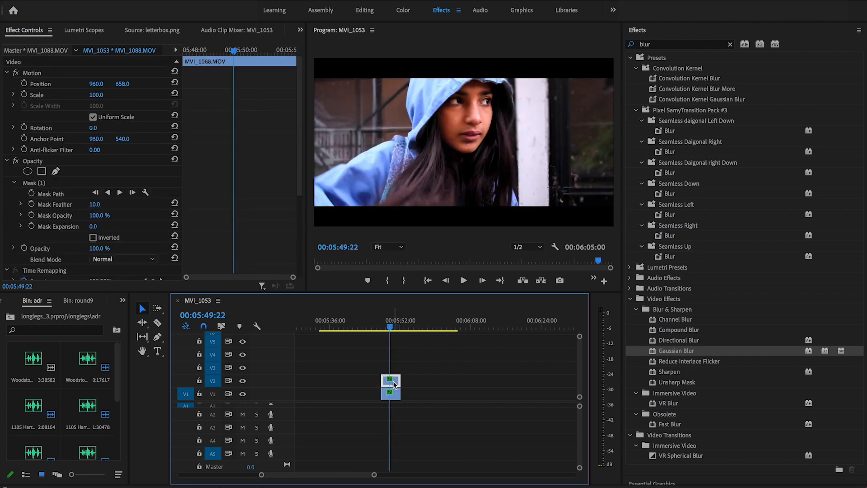
left_click(51, 195)
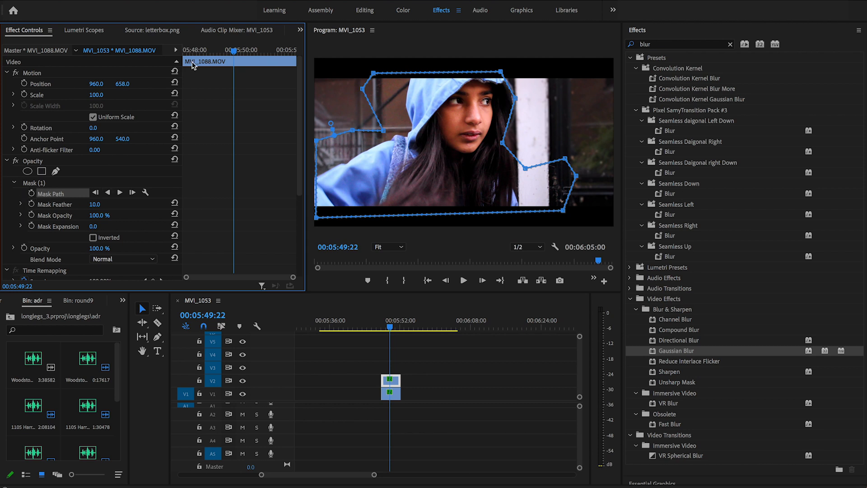
left_click(208, 52)
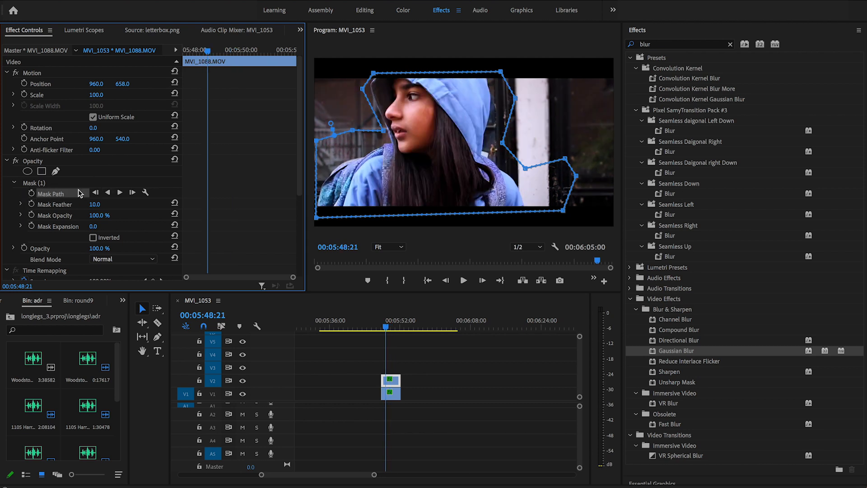
left_click(31, 193)
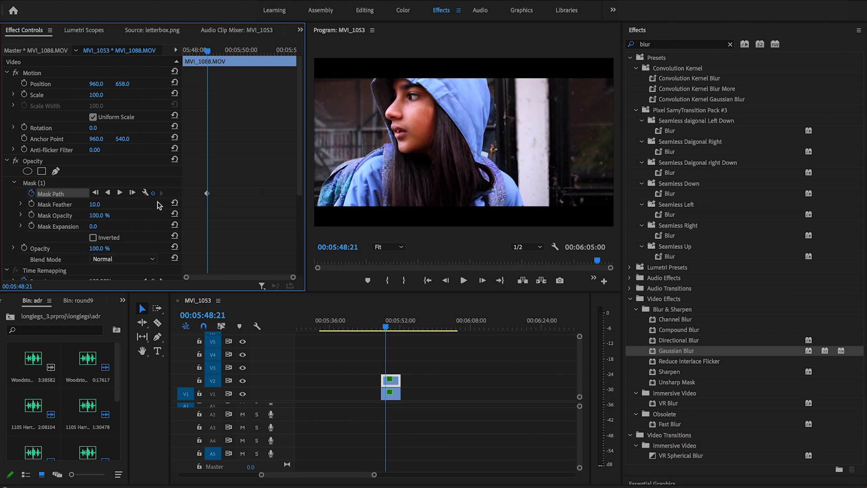
Reshape the mask at 00:05:48:21 by pulling its lower-right points in toward the girl's body.
left_click(52, 207)
left_click(52, 198)
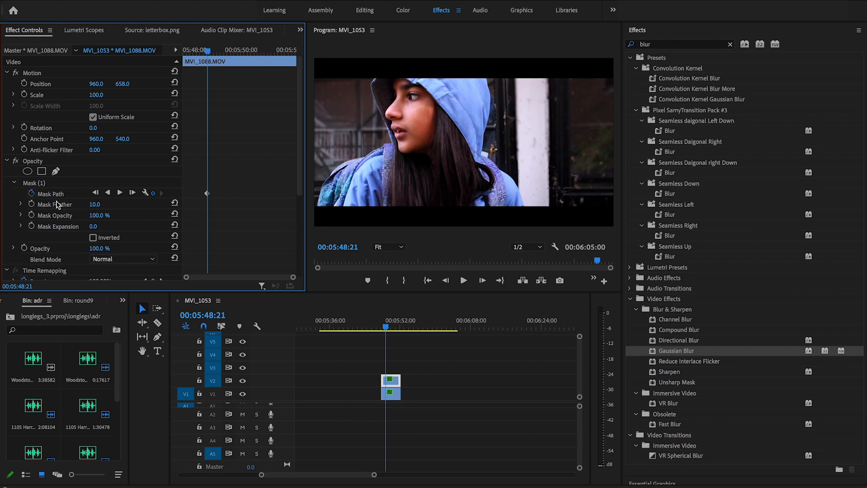
left_click(58, 197)
left_click_drag(566, 159, 554, 194)
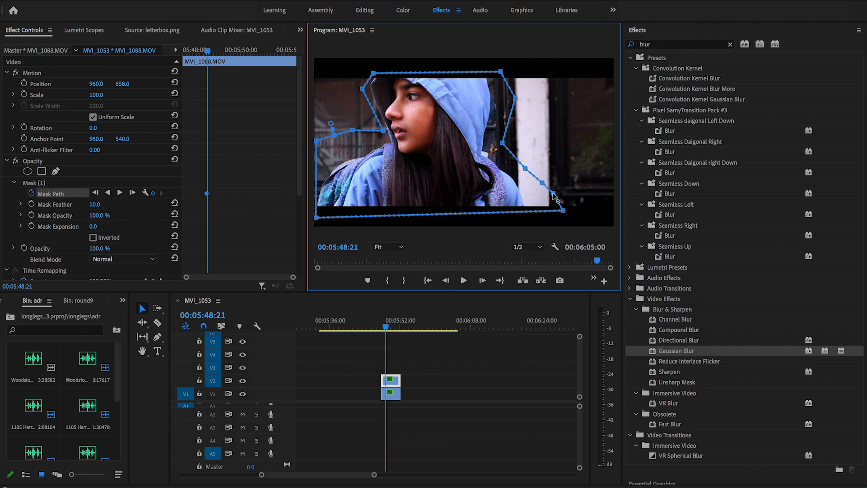
Fit the mask path to the girl at 00:05:49:15 and 00:05:49:18, and set Mask Feather to 77.
left_click_drag(209, 52, 229, 54)
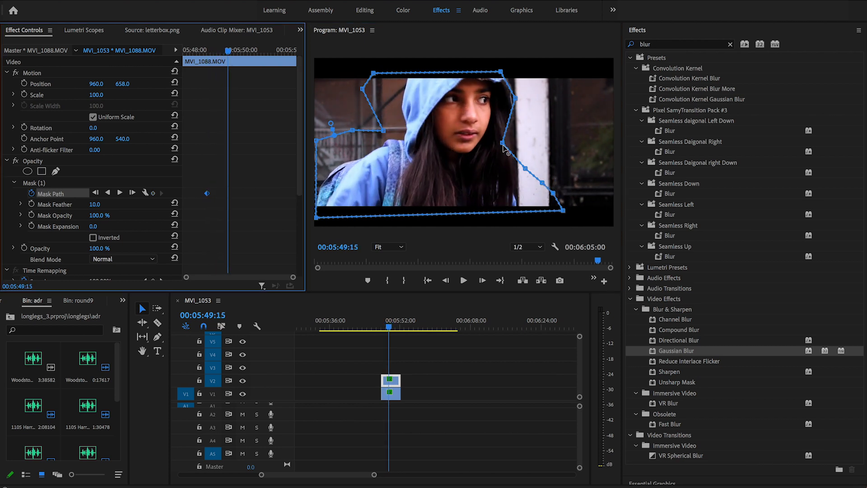
left_click_drag(503, 144, 534, 171)
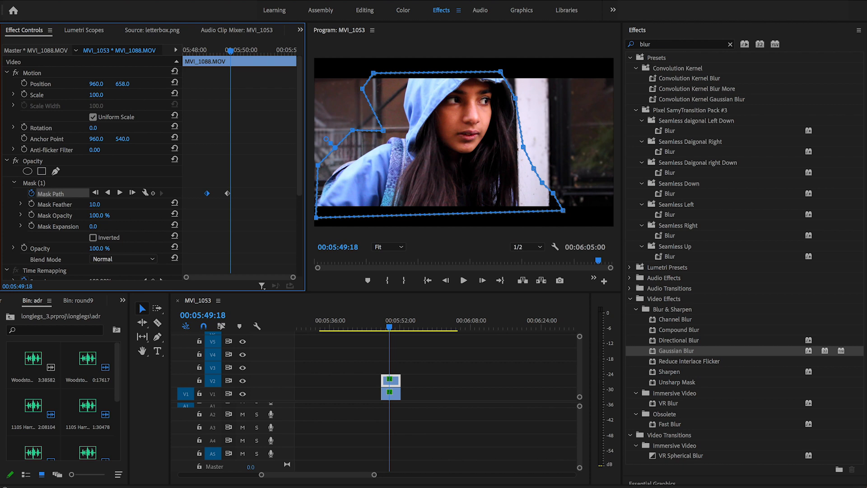
left_click_drag(94, 204, 122, 204)
left_click_drag(515, 104, 534, 103)
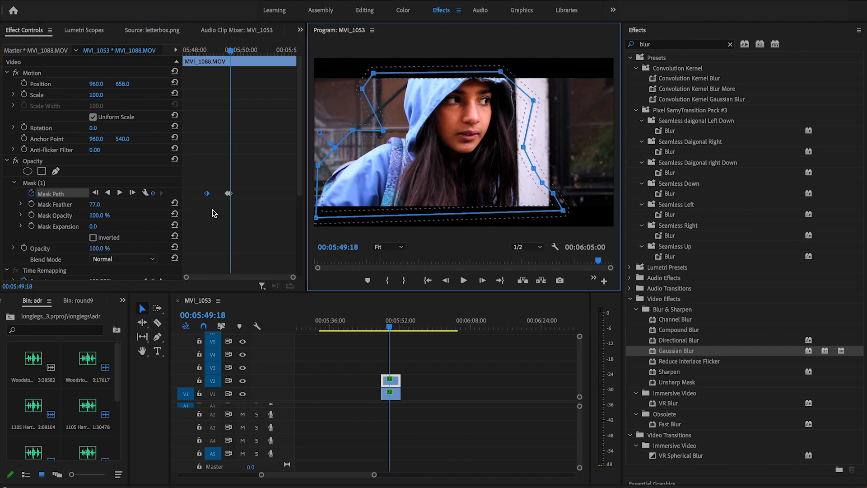
left_click_drag(500, 75, 504, 72)
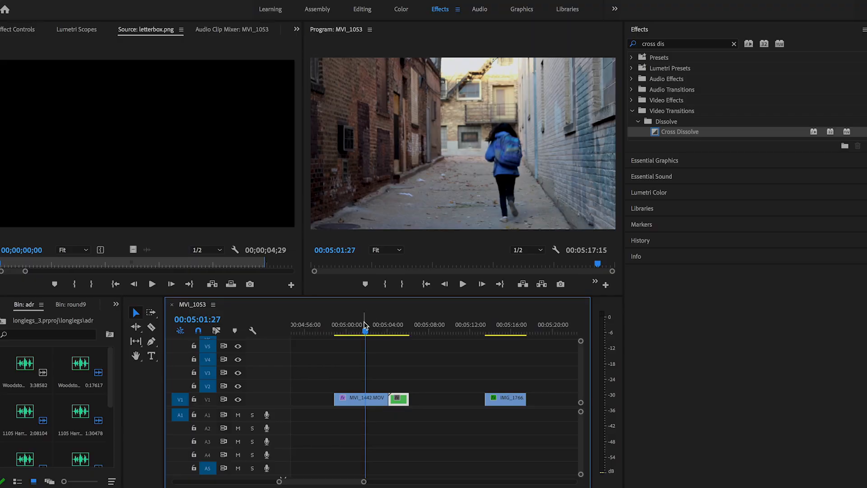
Try applying the Cross Dissolve transition at the cut between MVI_1442.MOV and the following clip on V1, and scrub back before the cut.
left_click_drag(364, 330, 409, 333)
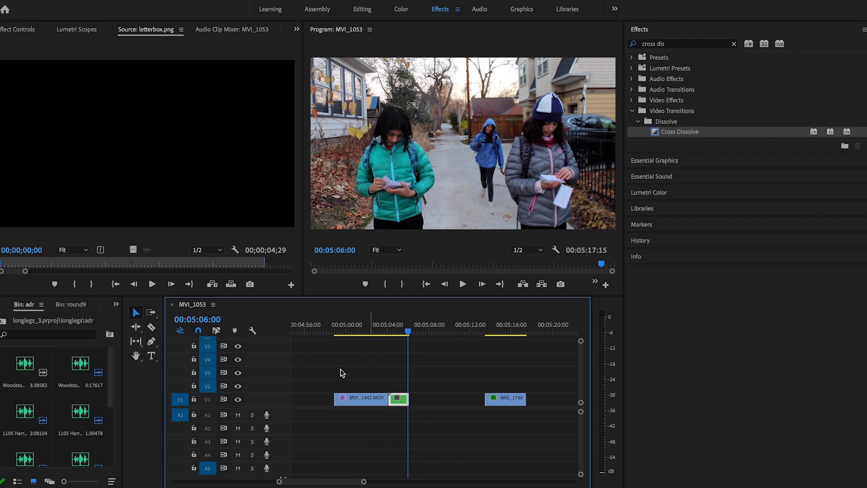
left_click(668, 43)
left_click_drag(655, 133, 395, 410)
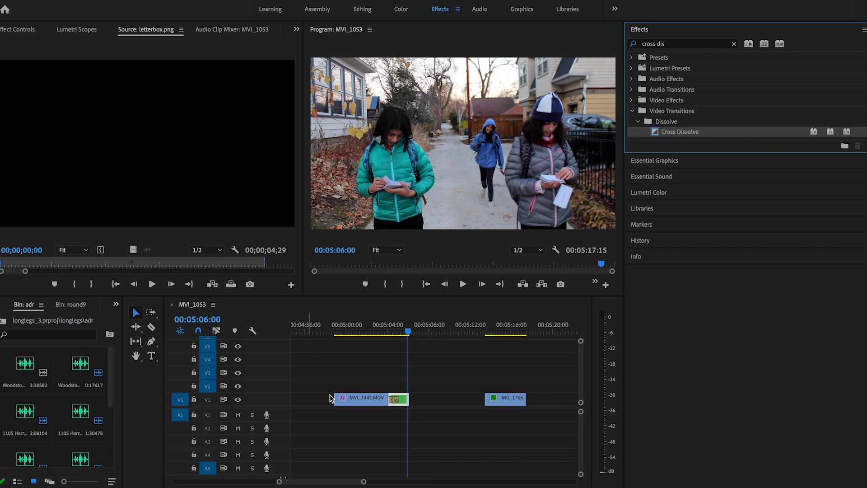
left_click_drag(407, 339, 382, 333)
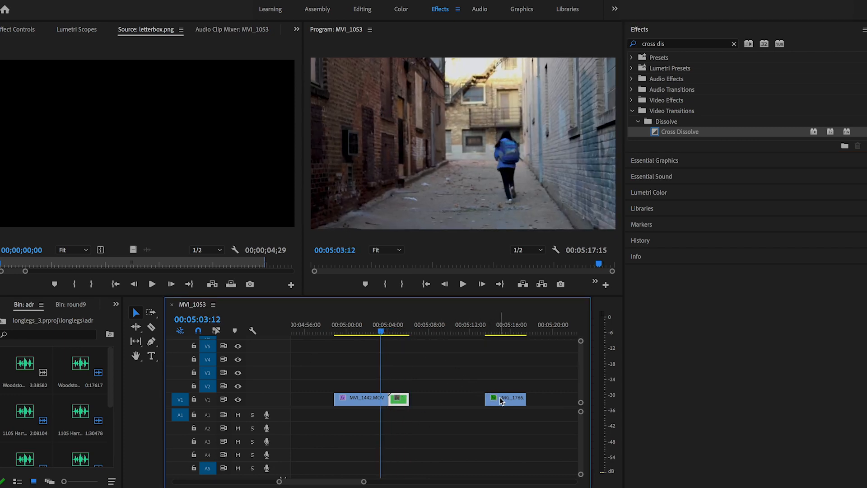
Move the IMG_1766 clip earlier on V1, closer to the preceding clip, and scrub forward to it.
left_click_drag(502, 401, 441, 406)
left_click_drag(380, 331, 440, 331)
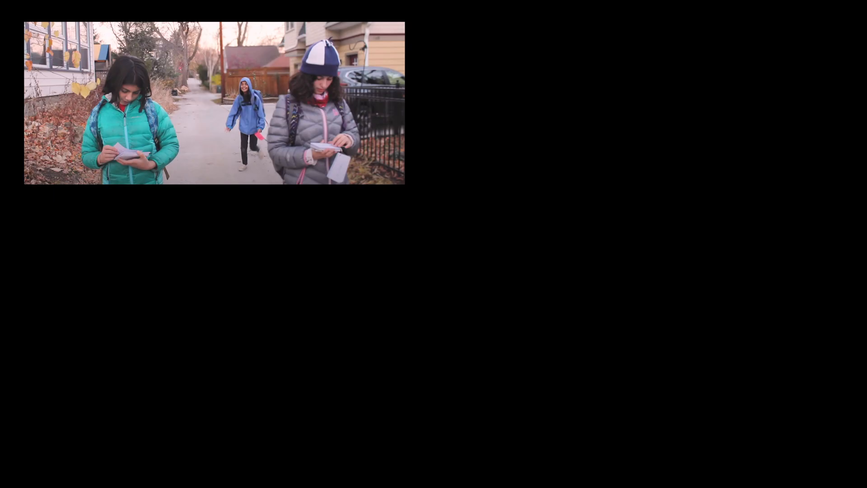